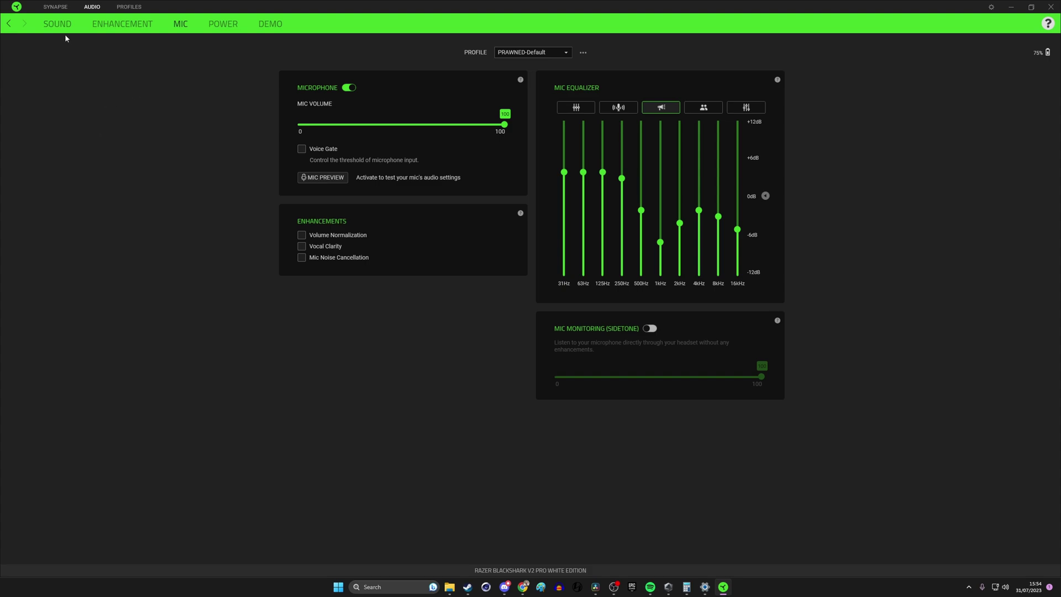
Go to the BlackShark V2 Pro headset's Mic settings in the Synapse dashboard
left_click(53, 7)
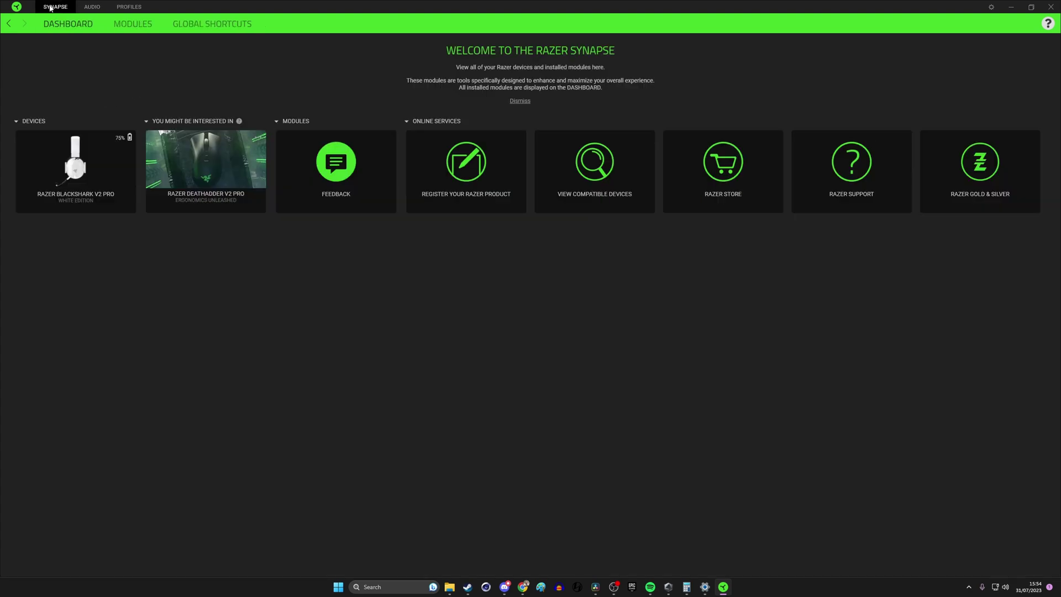
left_click(107, 179)
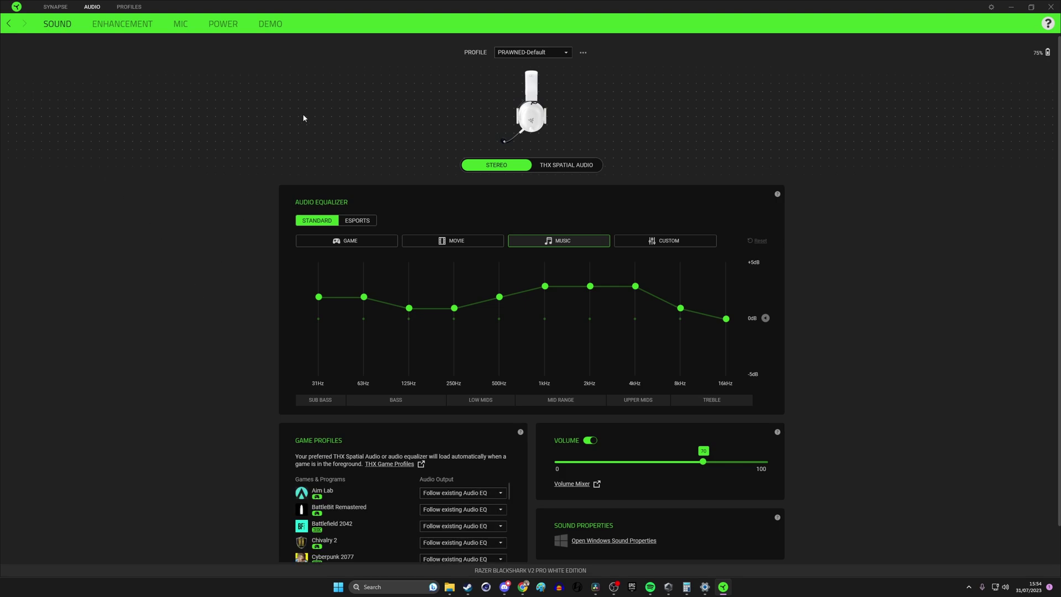
left_click(181, 24)
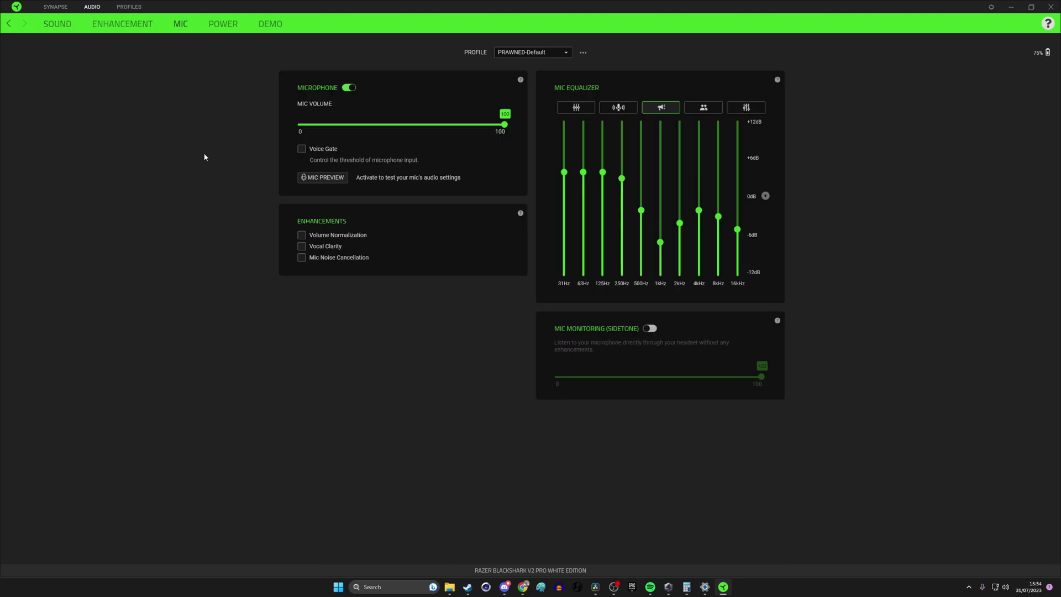
Bring up the Windows Sound devices dialog from the tray speaker icon and center it
right_click(1005, 587)
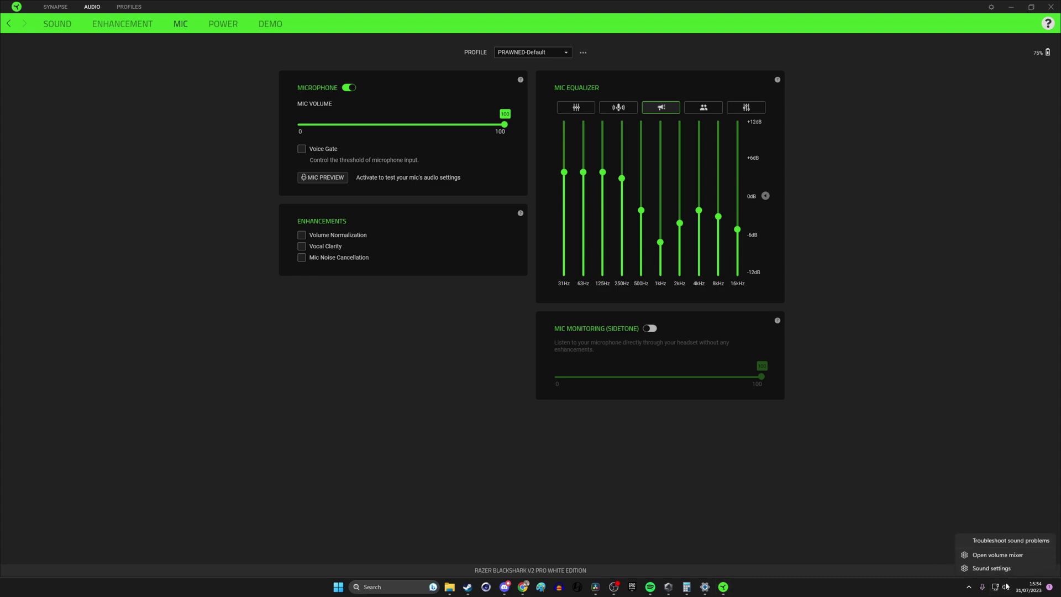
left_click(1003, 565)
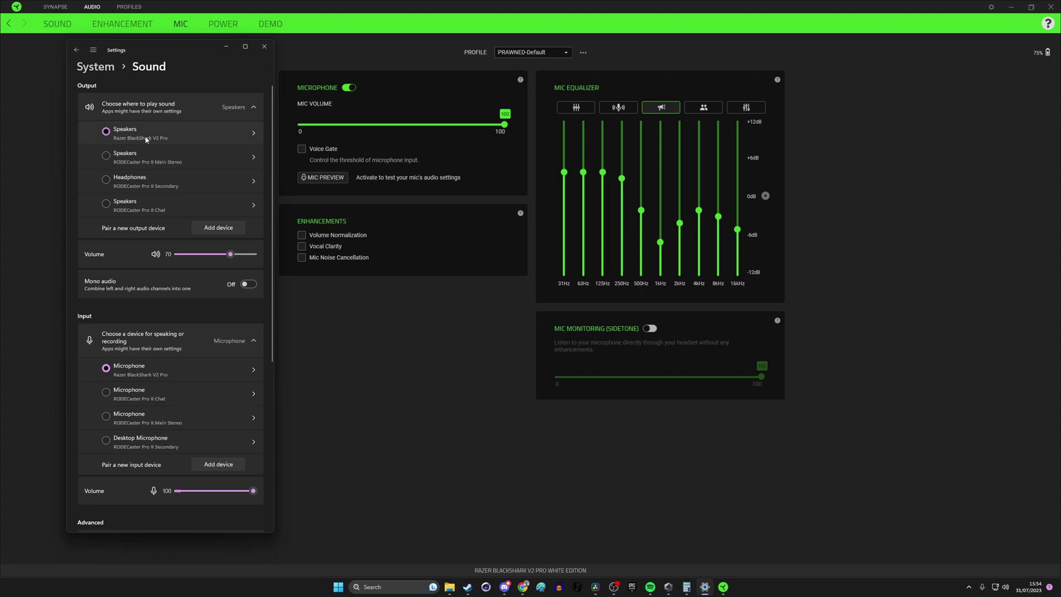
scroll(372, 326, "down", 10)
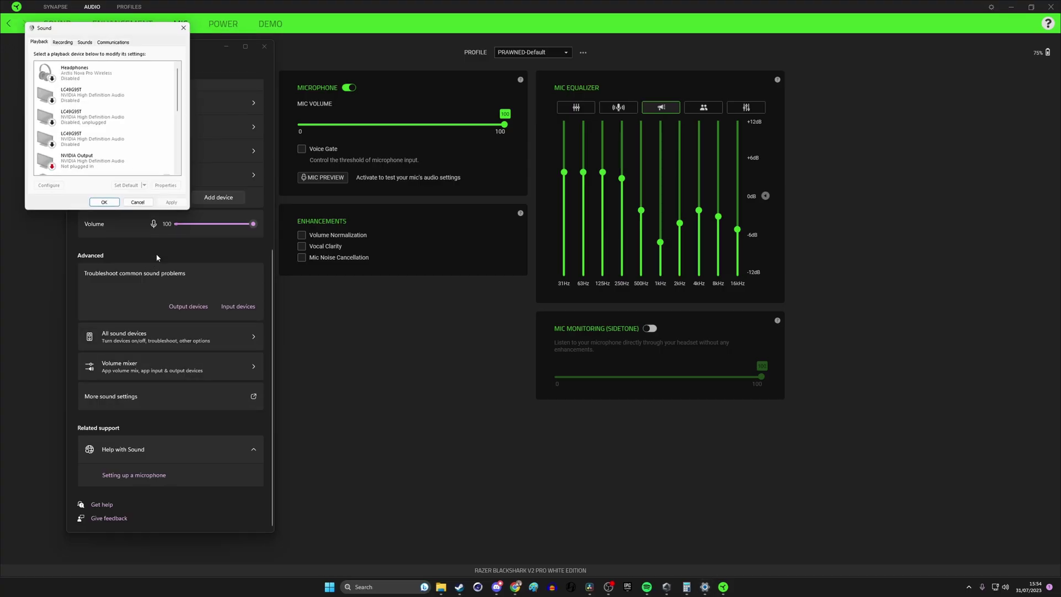
left_click_drag(80, 23, 220, 181)
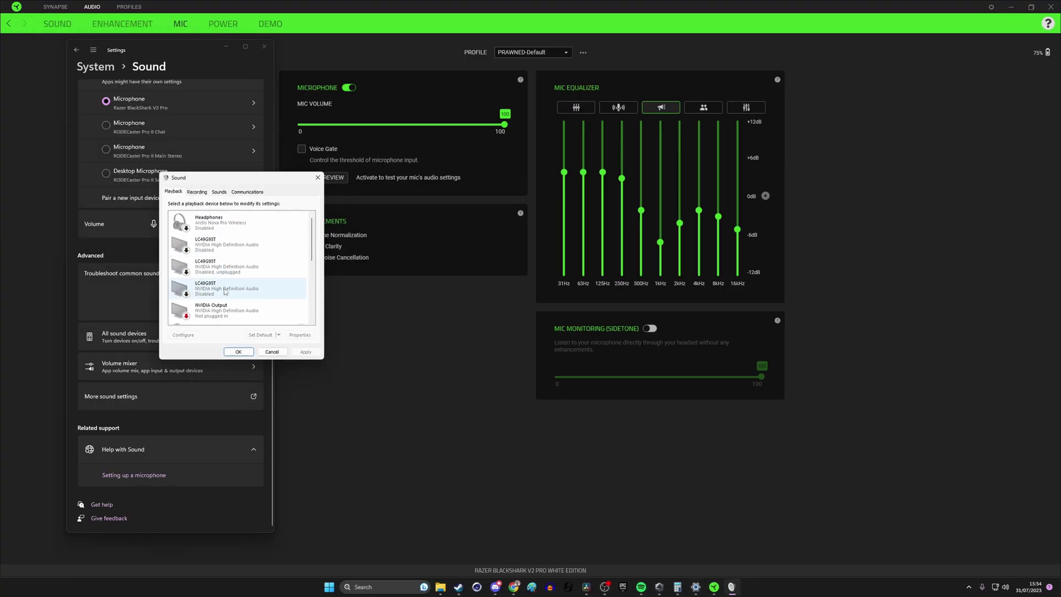
scroll(223, 282, "down", 3)
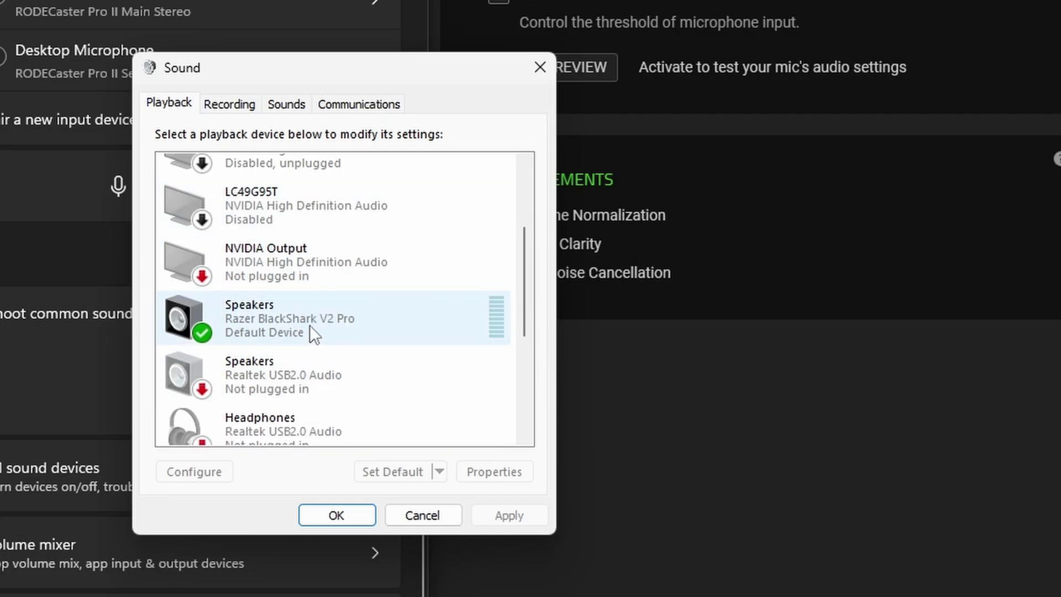
Check the Razer speakers' Enhancements and Advanced properties (16 bit, 48000 Hz default format)
left_click(311, 328)
right_click(311, 329)
left_click(426, 532)
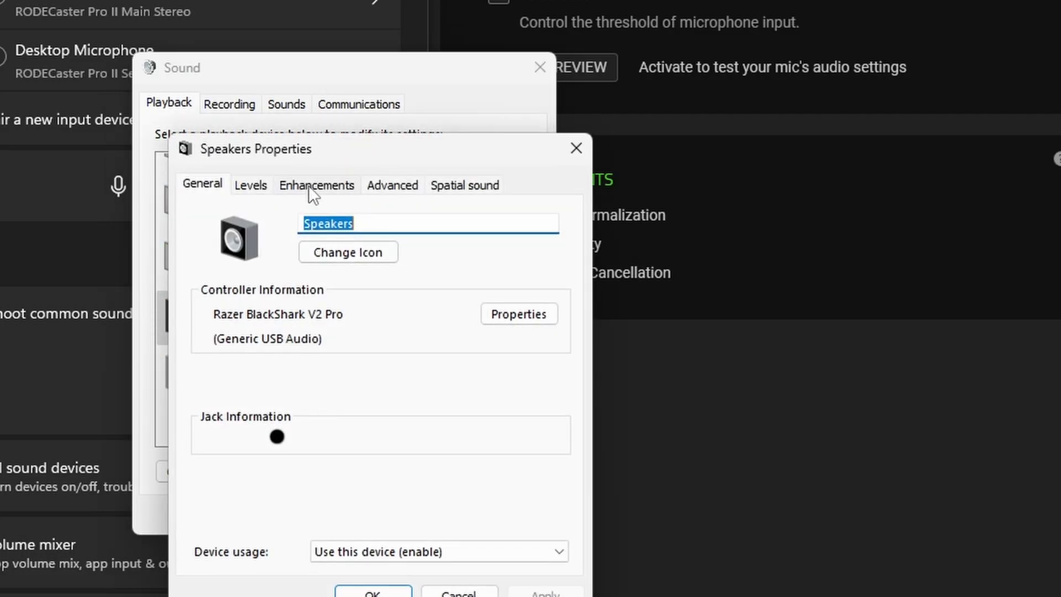
left_click(297, 185)
left_click(409, 186)
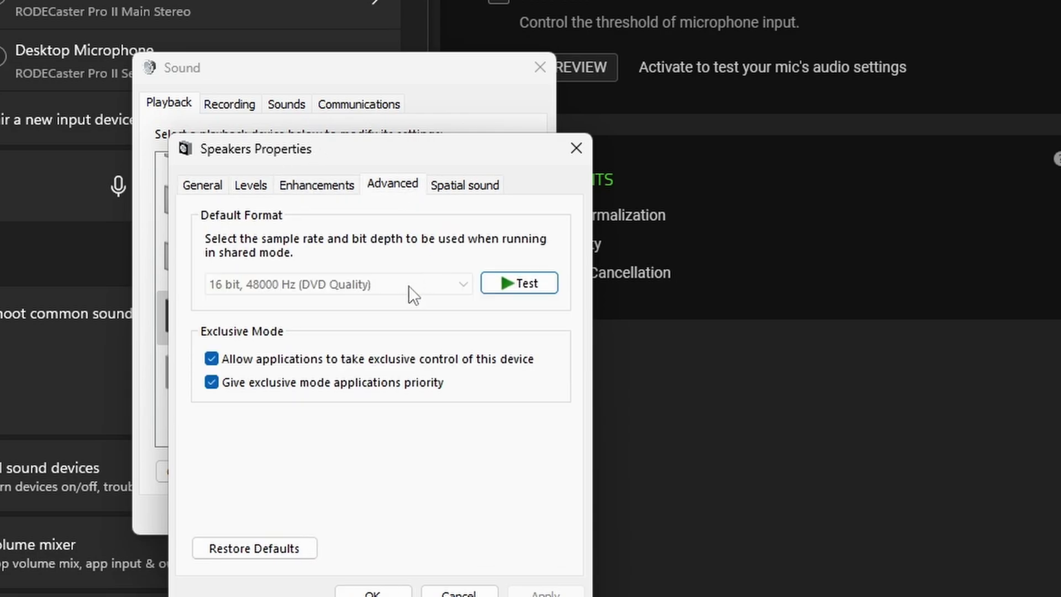
Close the speaker properties and bring up the Razer BlackShark V2 Pro microphone's properties
left_click(575, 149)
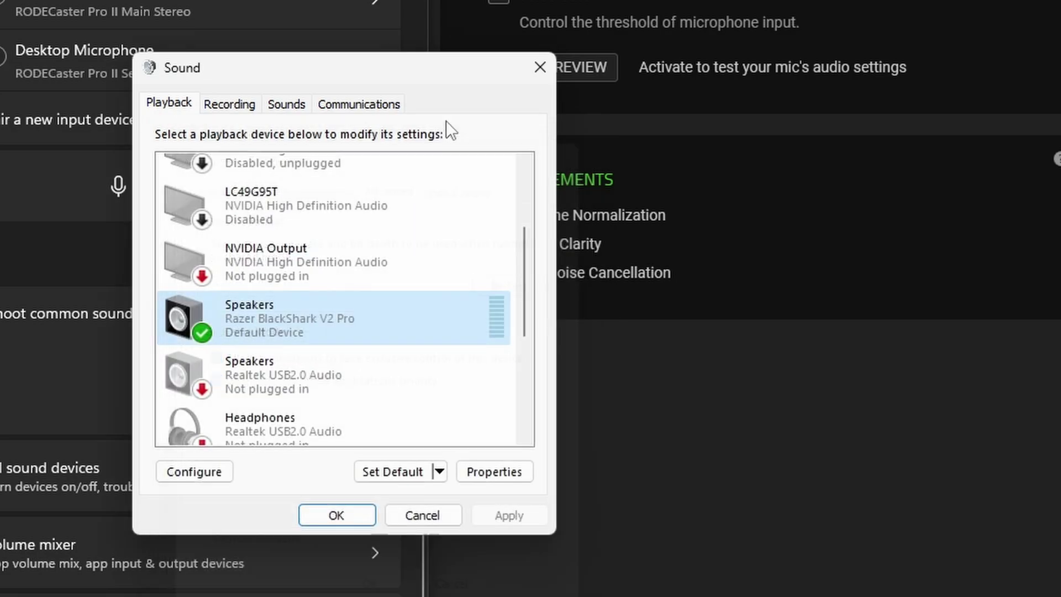
left_click(239, 106)
left_click(301, 305)
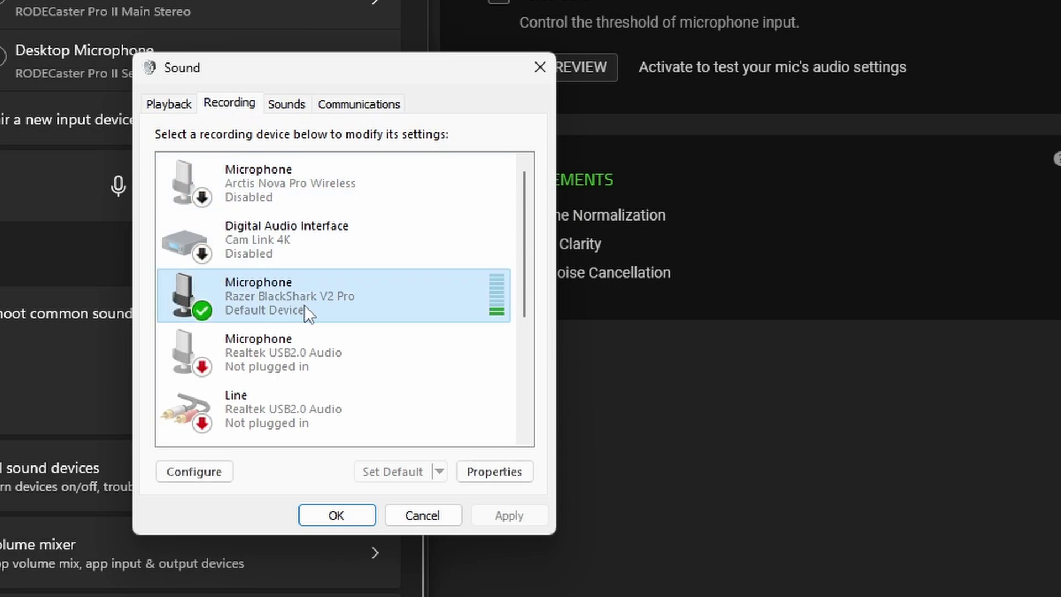
right_click(329, 308)
left_click(369, 435)
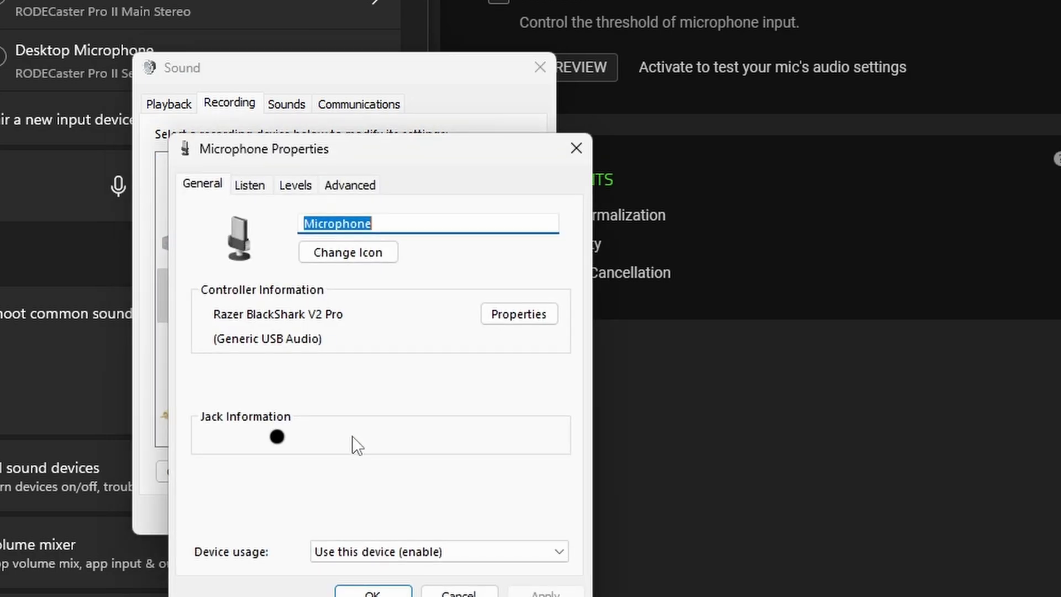
Review the microphone's Listen, Levels and Advanced property pages
left_click(260, 188)
left_click(299, 187)
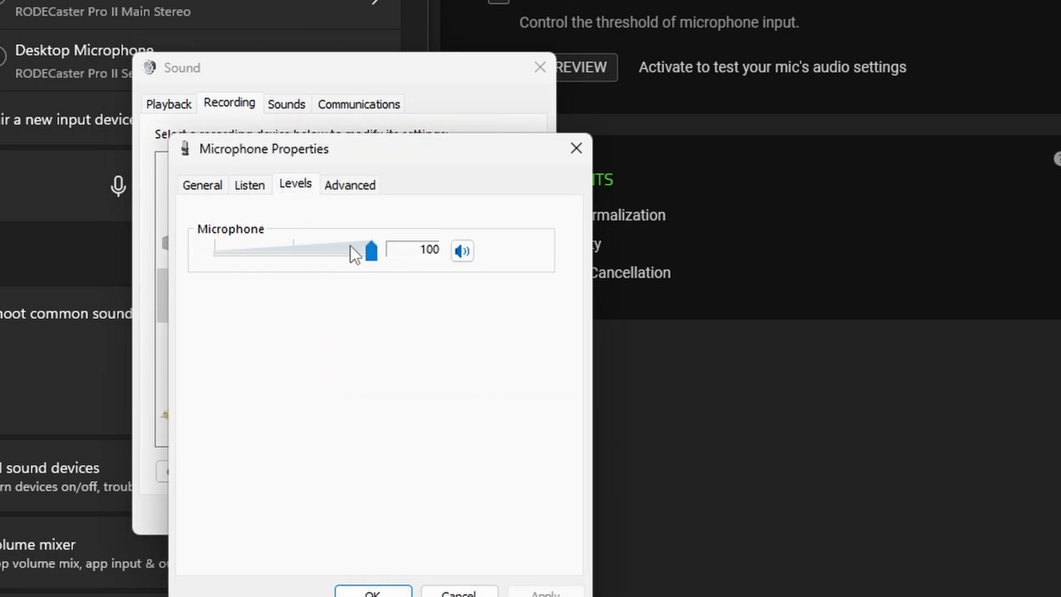
left_click(351, 186)
left_click(239, 187)
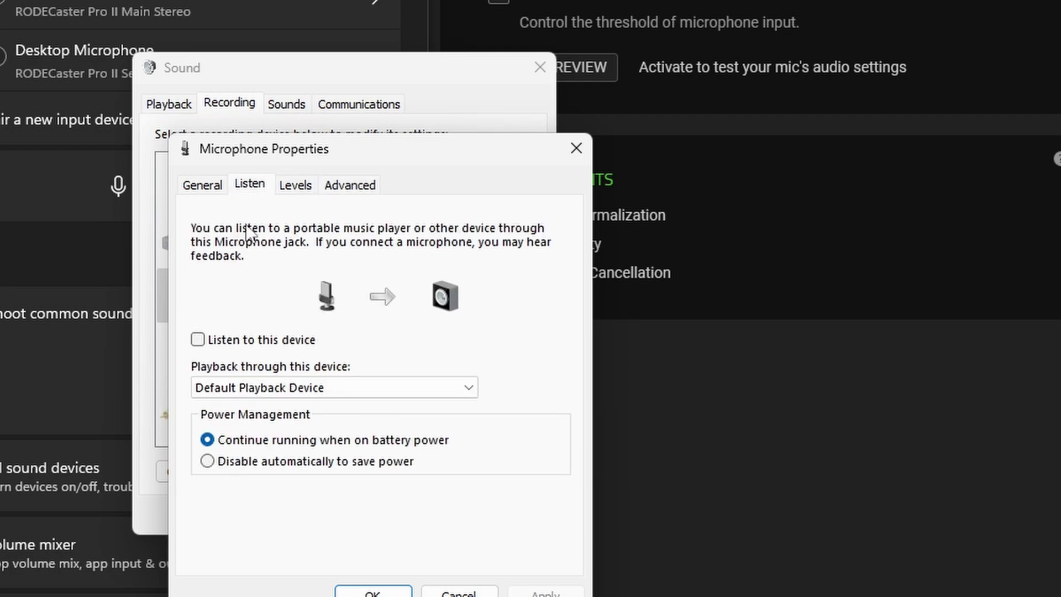
Enable 'Listen to this device' for the microphone, apply it, and close the Sound dialogs
left_click(197, 339)
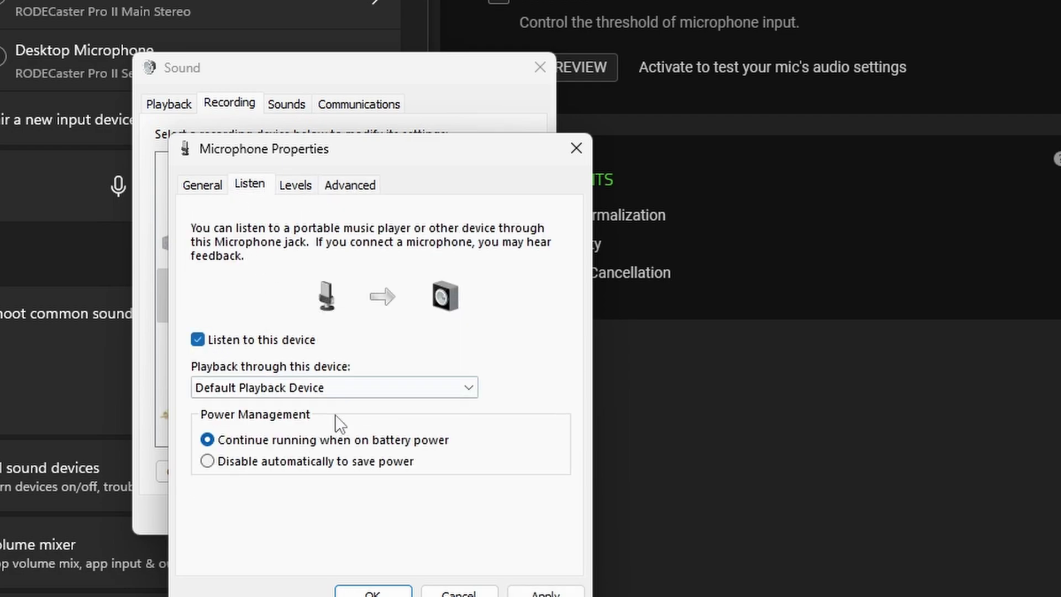
left_click(545, 591)
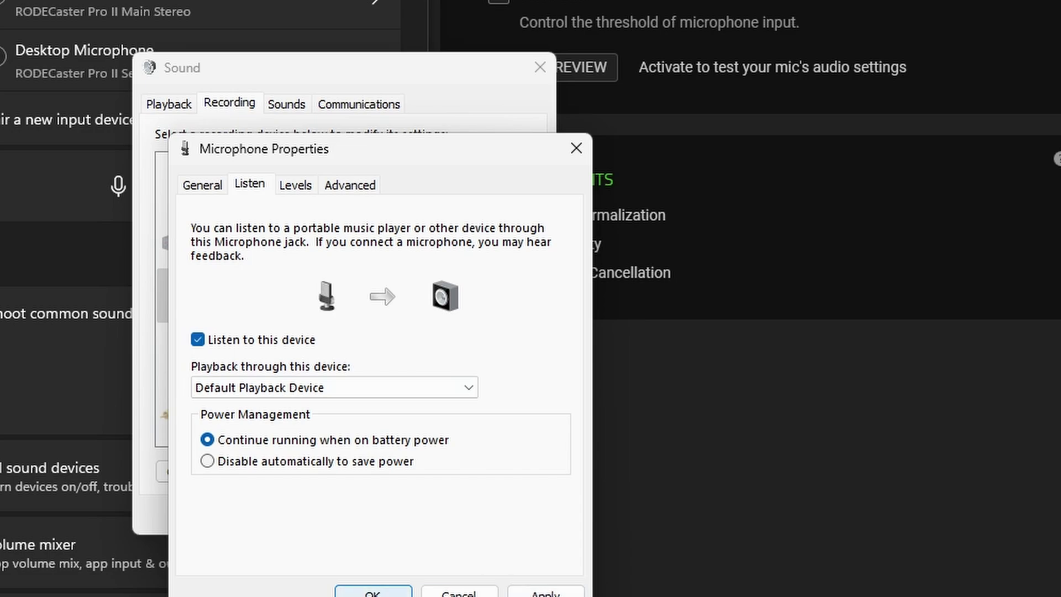
left_click(393, 591)
left_click(364, 514)
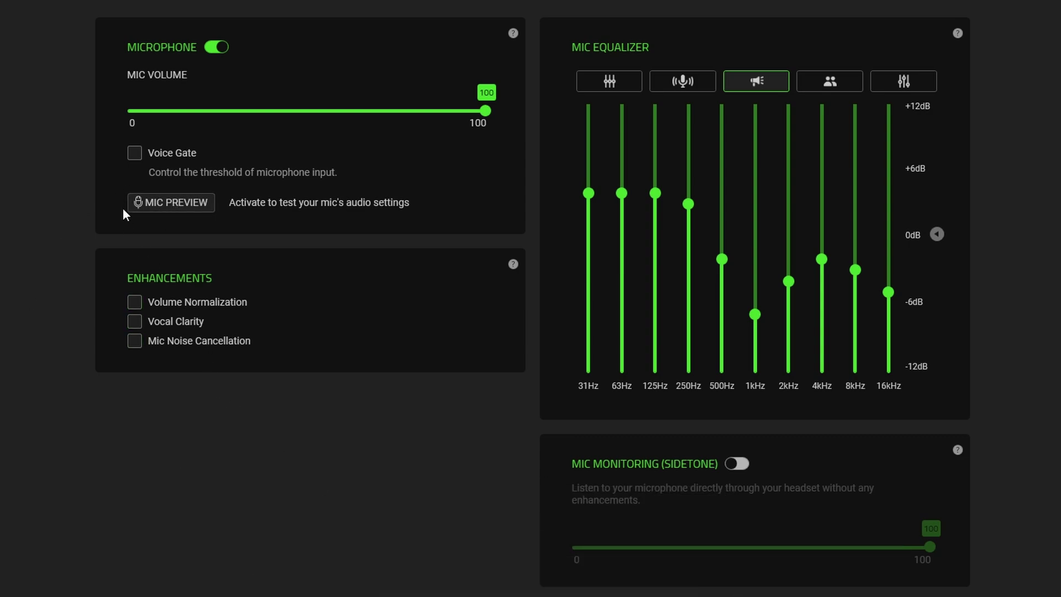
Switch on Voice Gate on the Synapse Mic page, leaving its threshold at 1 (Low)
left_click(135, 153)
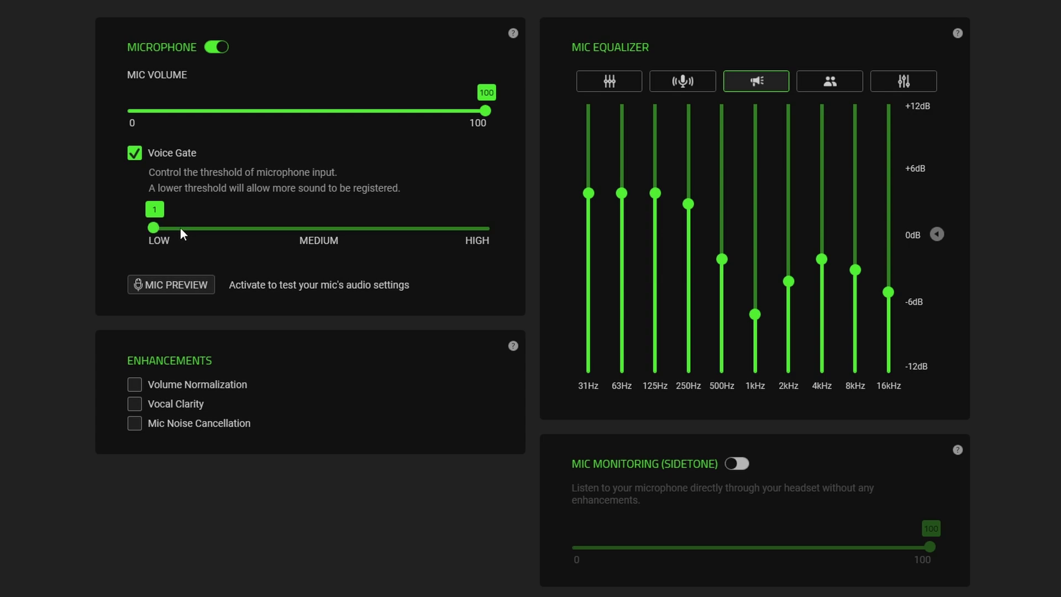
Raise the Voice Gate threshold to 2 and enable Volume Normalization at 82
left_click_drag(200, 228, 239, 225)
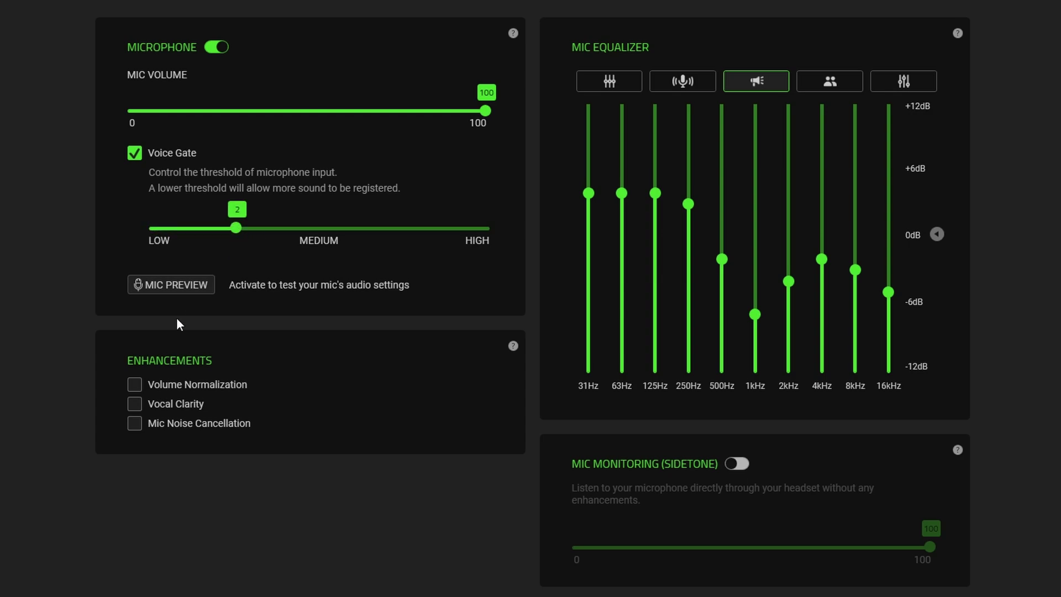
left_click(180, 387)
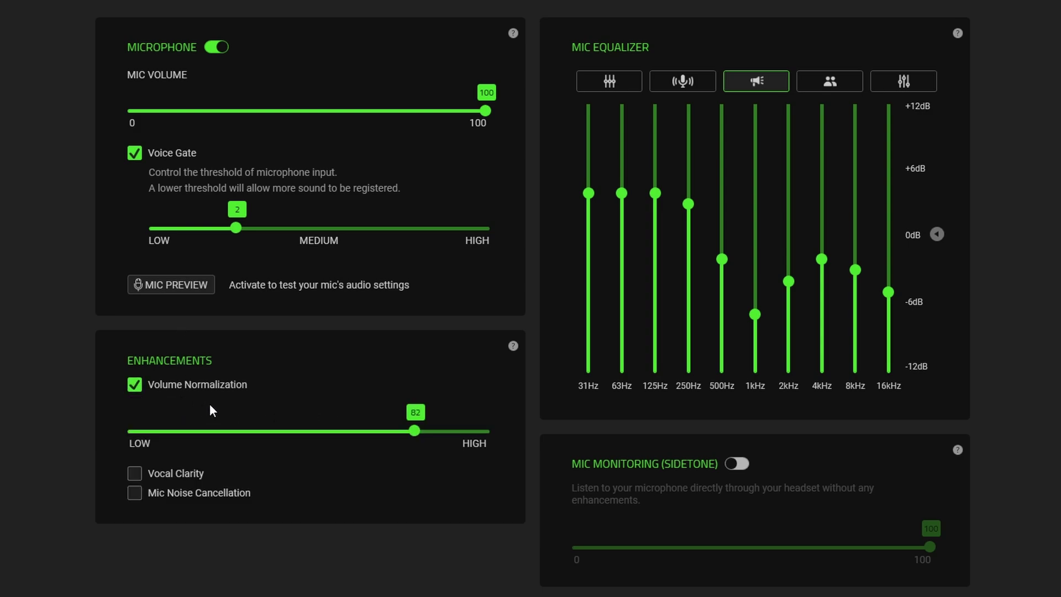
mouse_move(512, 347)
Enable Vocal Clarity at strength 10 and turn on Mic Noise Cancellation
left_click(130, 476)
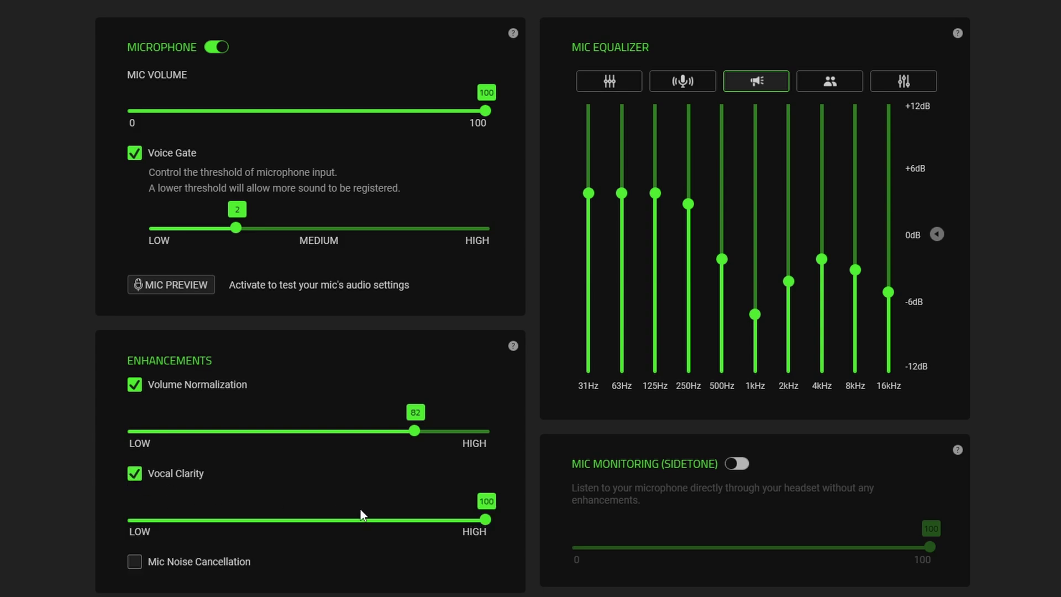
mouse_move(482, 519)
left_mouse_down()
mouse_move(128, 529)
mouse_move(494, 533)
left_mouse_up()
left_click(134, 562)
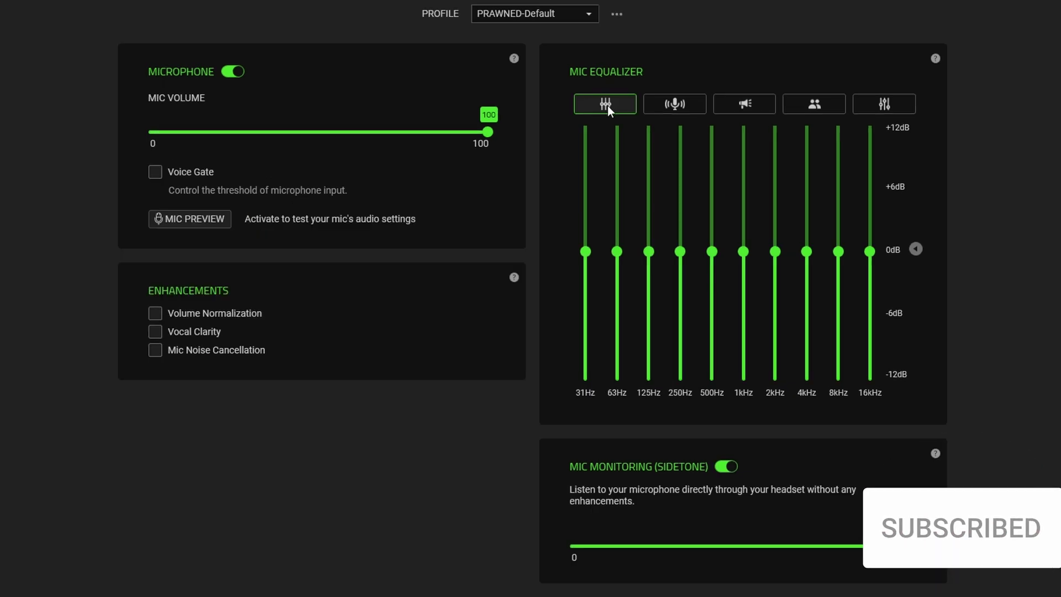
Compare the Mic Boost, Broadcast, Conference and Custom EQ presets, settling on Conference
left_click(666, 106)
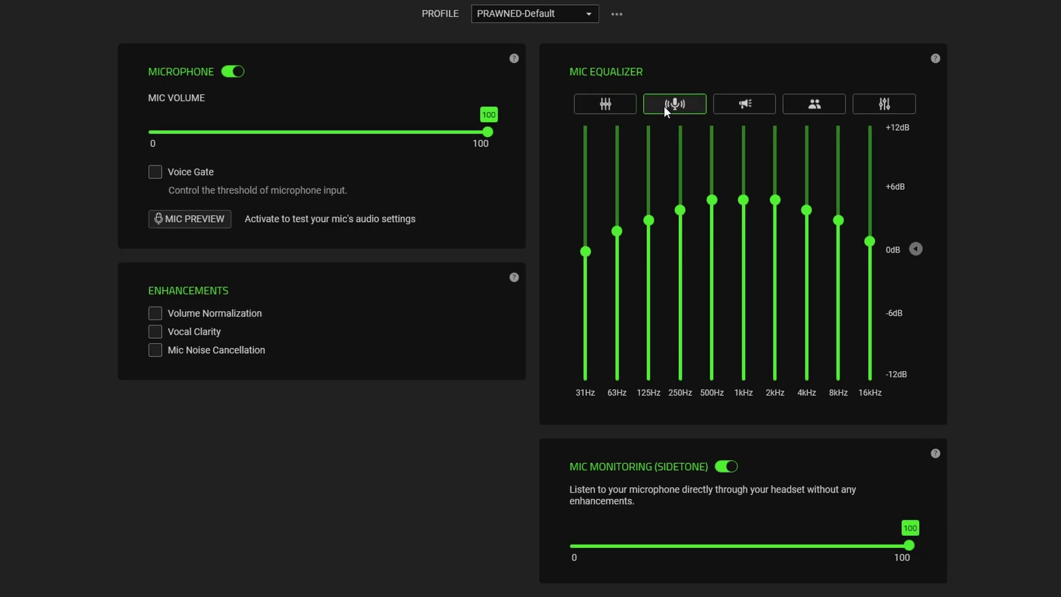
left_click(738, 109)
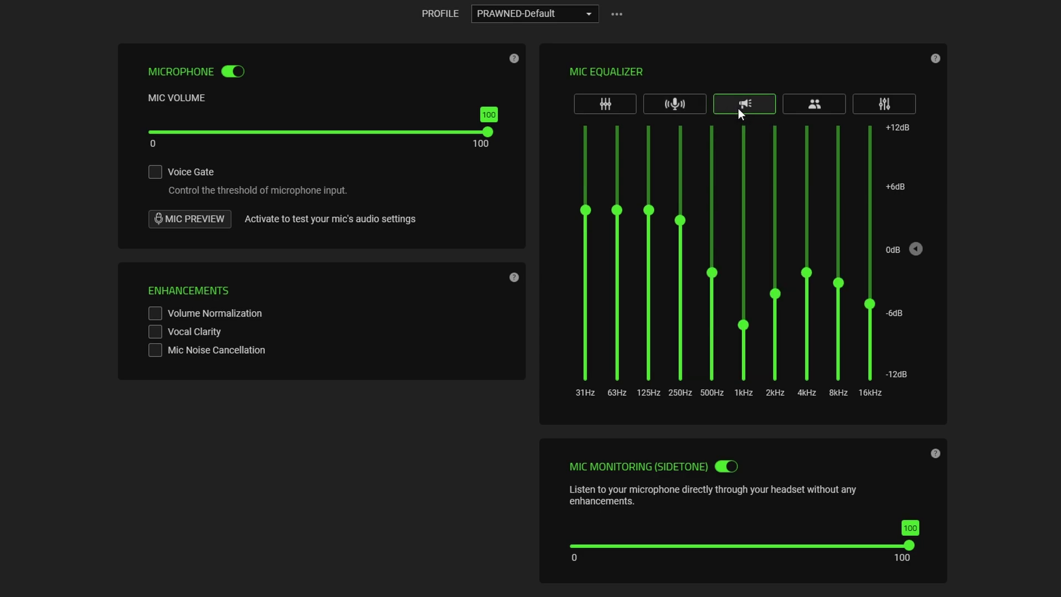
left_click(796, 105)
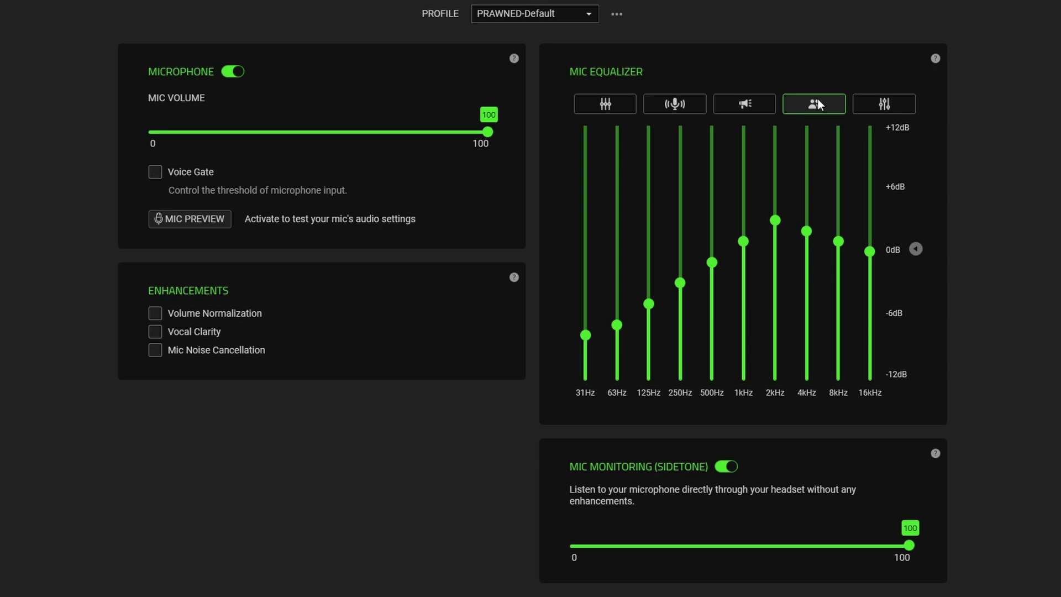
left_click(889, 102)
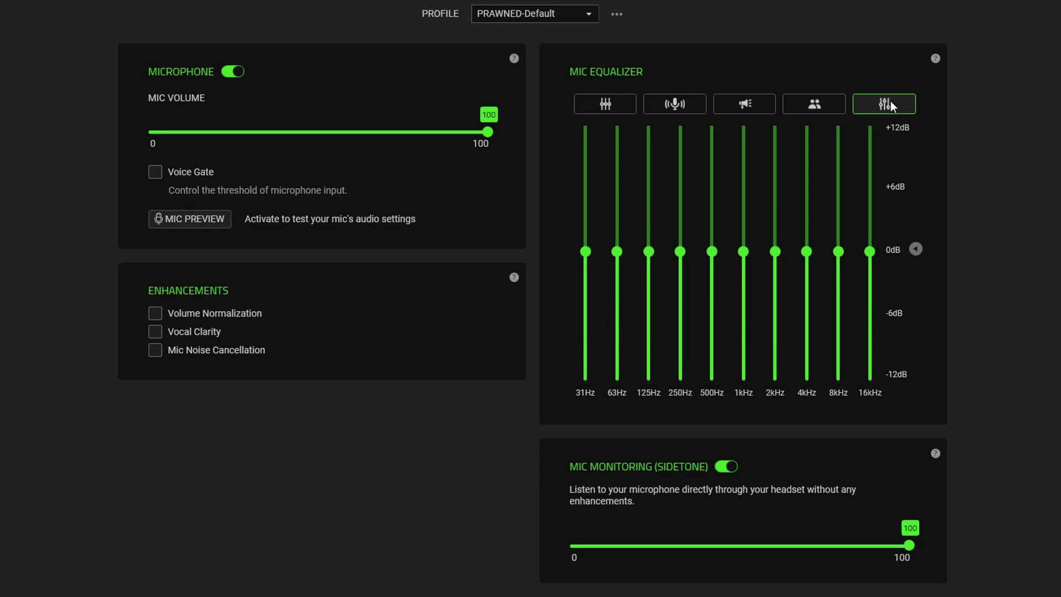
left_click(820, 109)
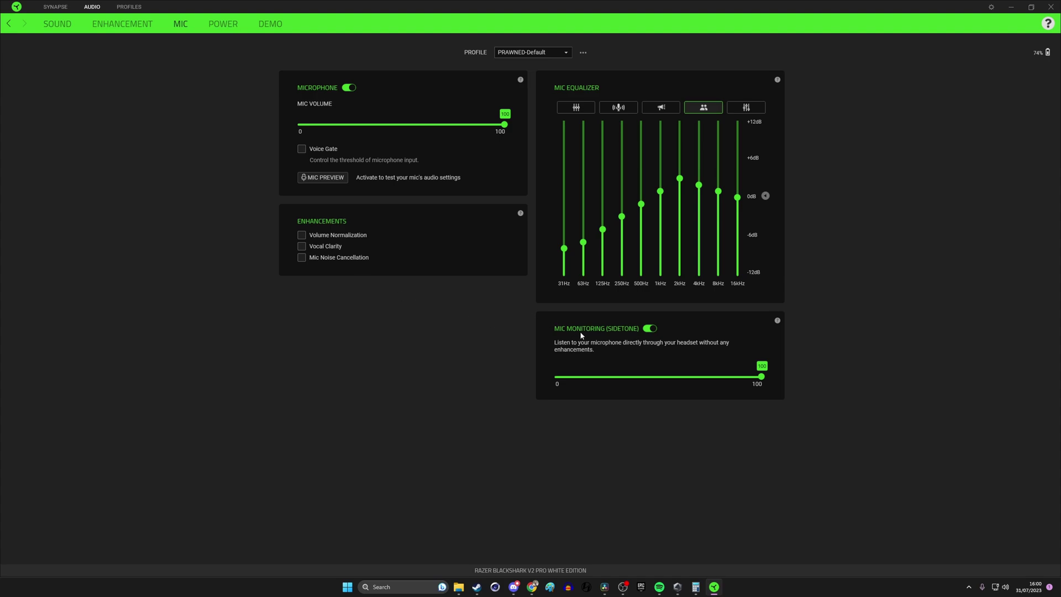
Turn sidetone monitoring off and back on, lowering its level from 100 to 74
left_click(649, 328)
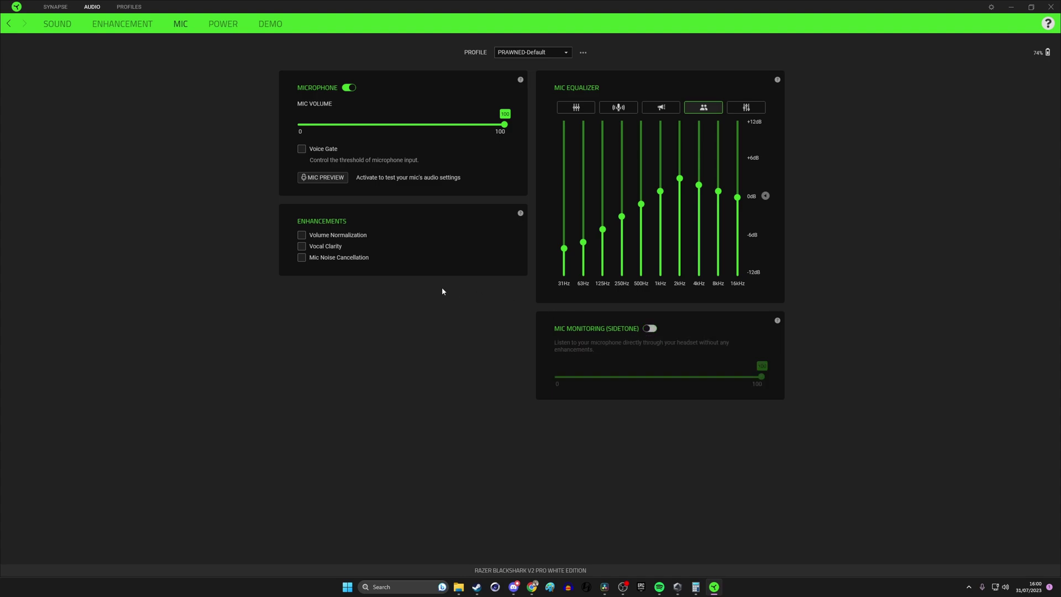
left_click(649, 329)
left_click(719, 378)
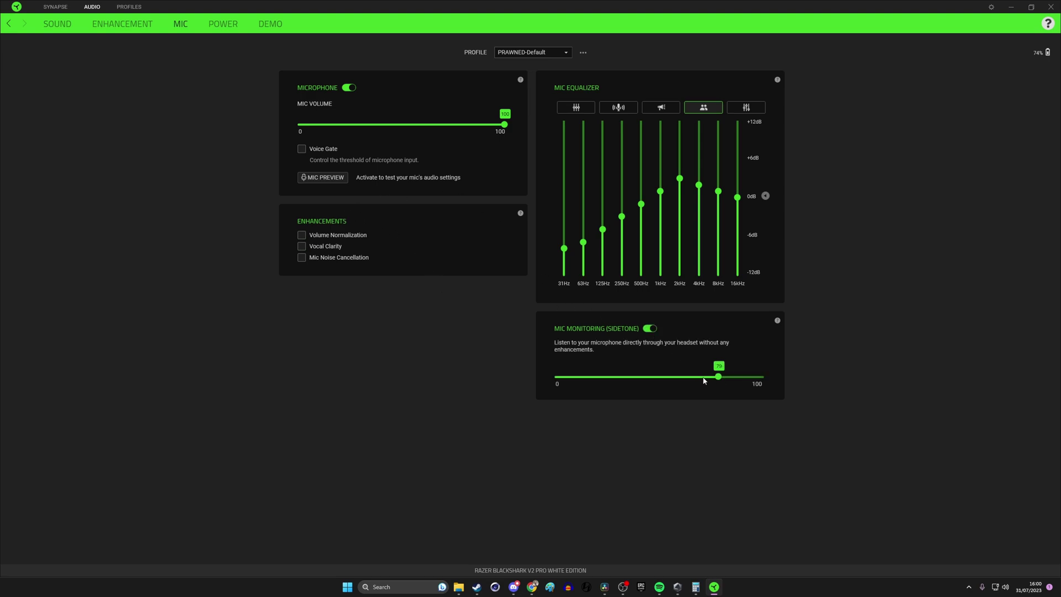
left_click(708, 377)
Switch off Power Saving on the headset's Power page, greying out the inactivity timer
left_click(237, 27)
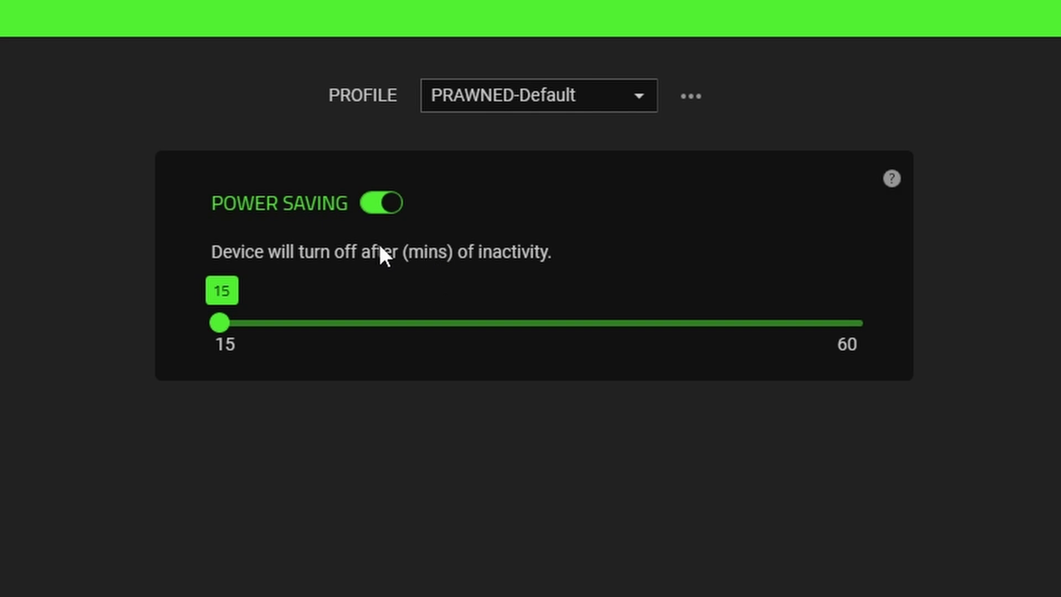
left_click(381, 203)
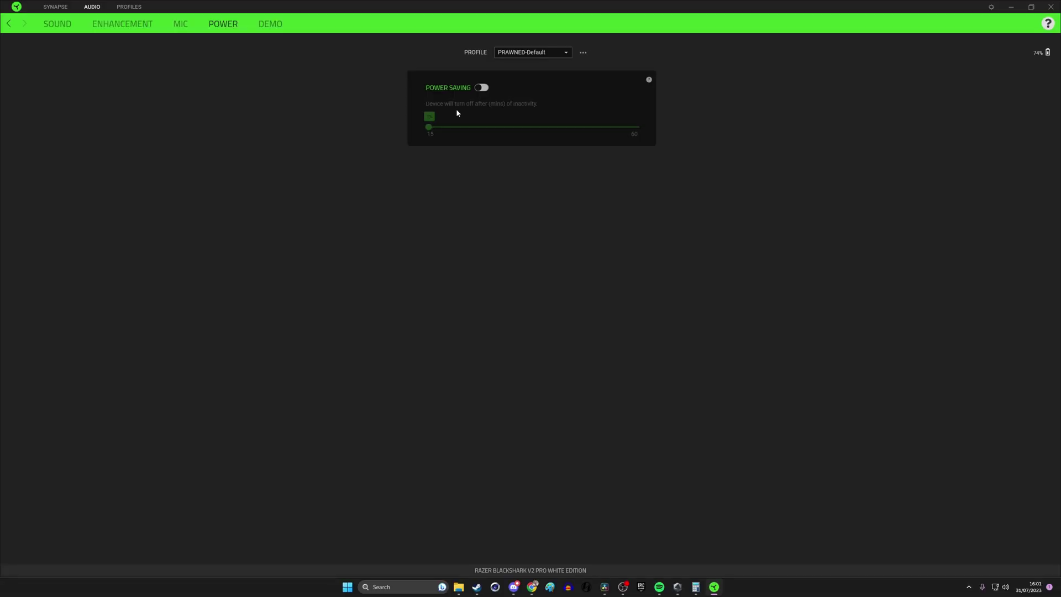